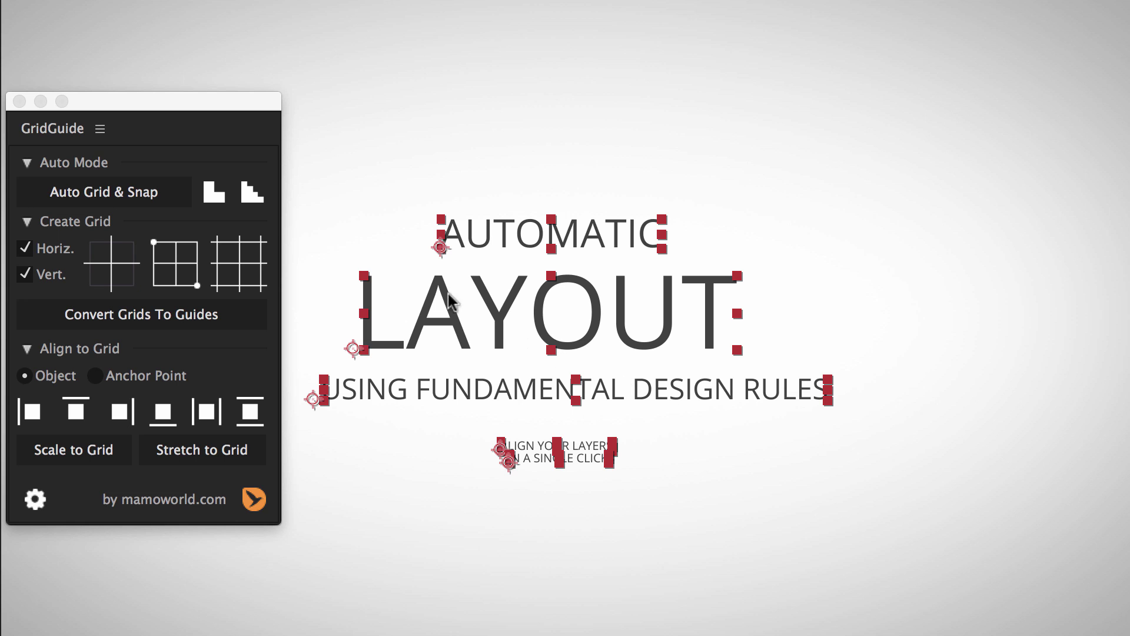
Step: Snap the AUTOMATIC LAYOUT title onto an auto-computed grid and pull a vertical guide onto the frame
{"action": "left_click", "coordinate": [116, 201]}
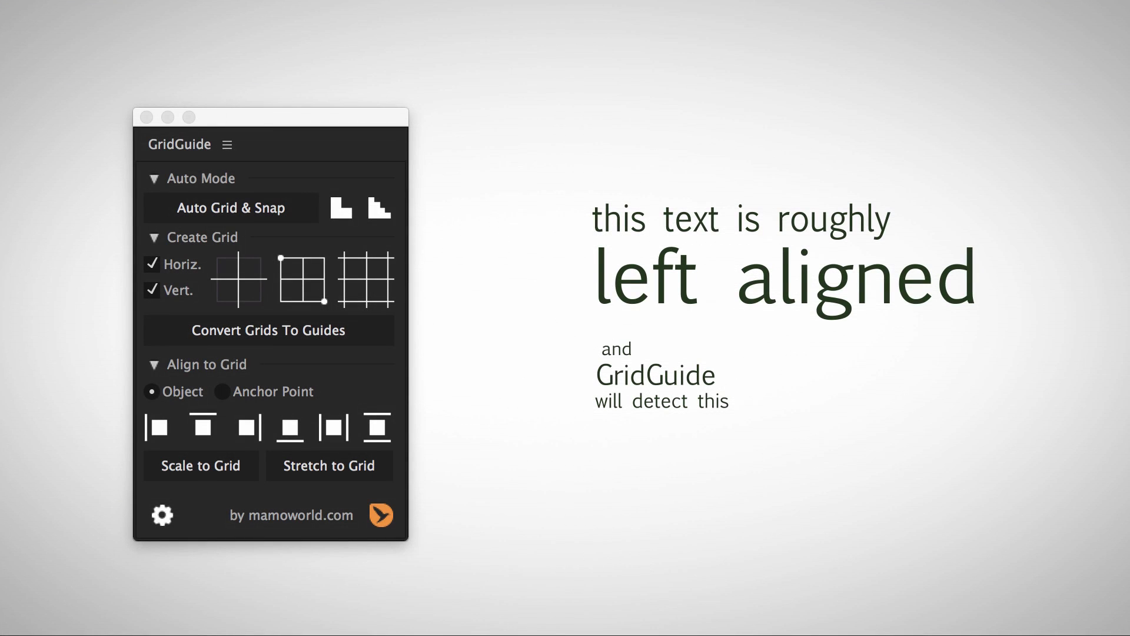
{"action": "left_click_drag", "start_coordinate": [5, 368], "coordinate": [589, 398]}
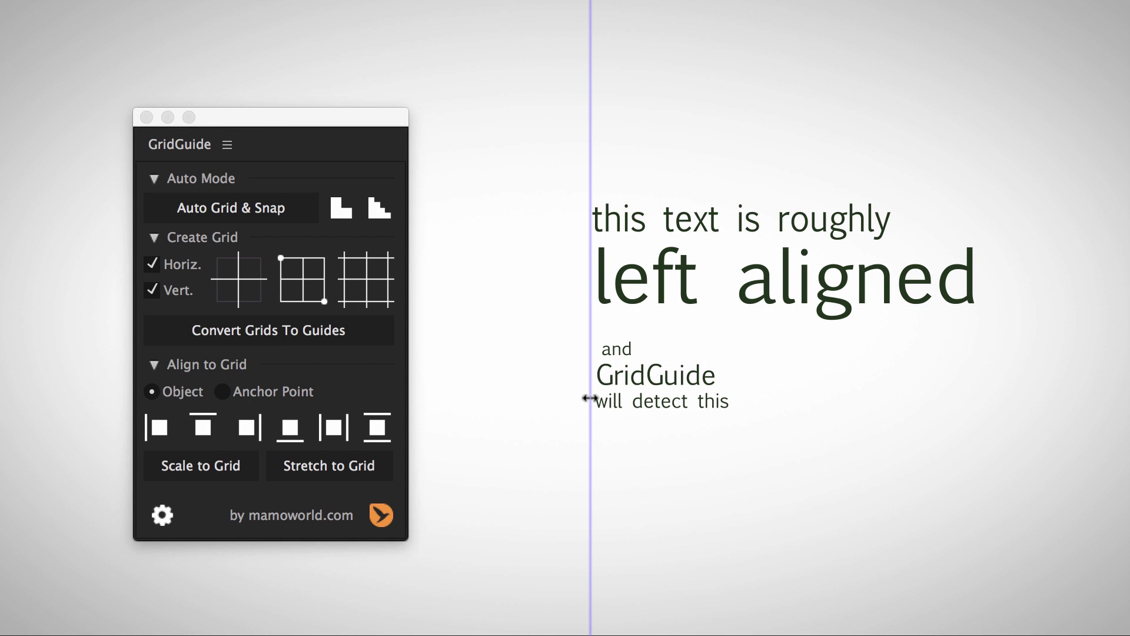
Step: Remove the vertical guide and snap all five left-aligned text layers onto a computed grid
{"action": "left_click_drag", "start_coordinate": [589, 398], "coordinate": [3, 398]}
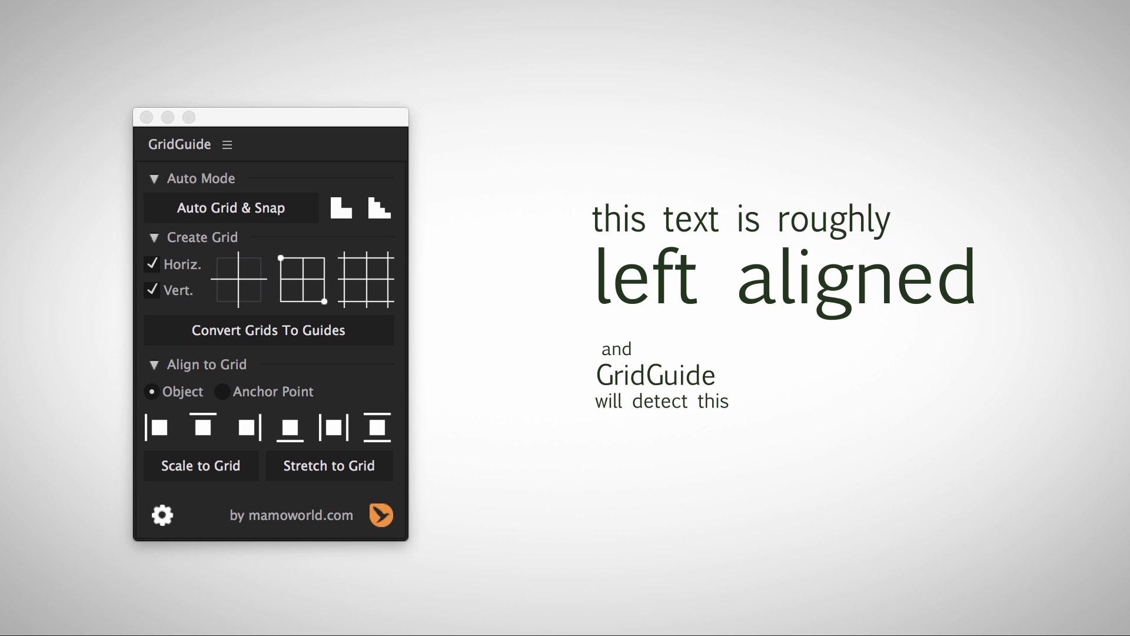
{"action": "left_click_drag", "start_coordinate": [554, 150], "coordinate": [982, 447]}
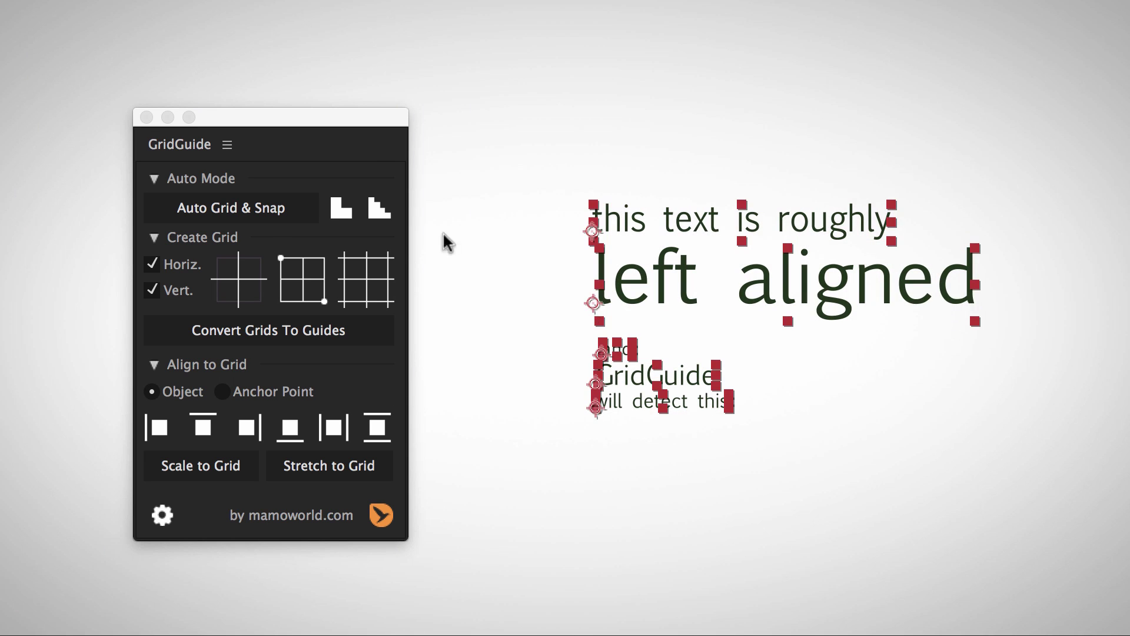
{"action": "left_click", "coordinate": [277, 219]}
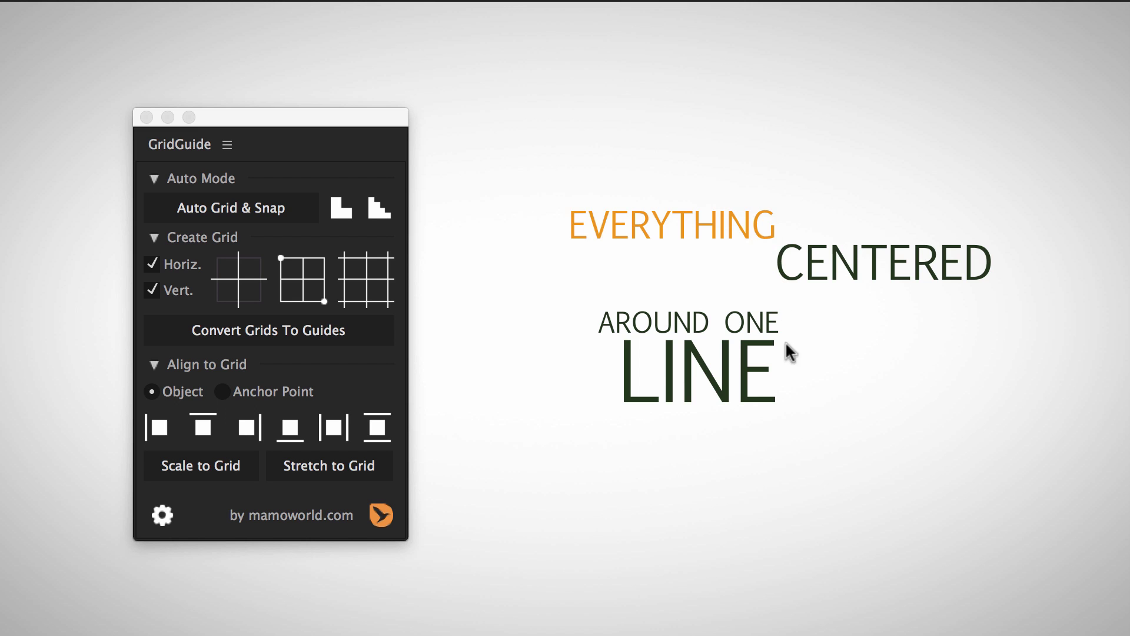
Step: Select the four centred text layers and snap them onto an automatic grid with Auto Grid & Snap
{"action": "left_click_drag", "start_coordinate": [533, 87], "coordinate": [1001, 479]}
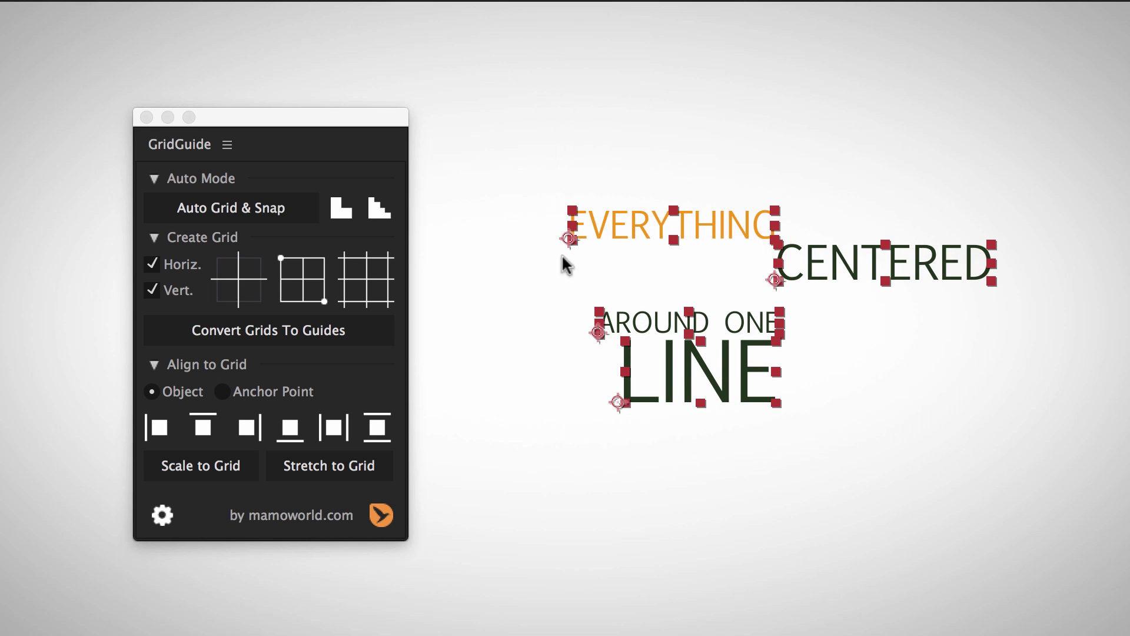
{"action": "left_click", "coordinate": [285, 202]}
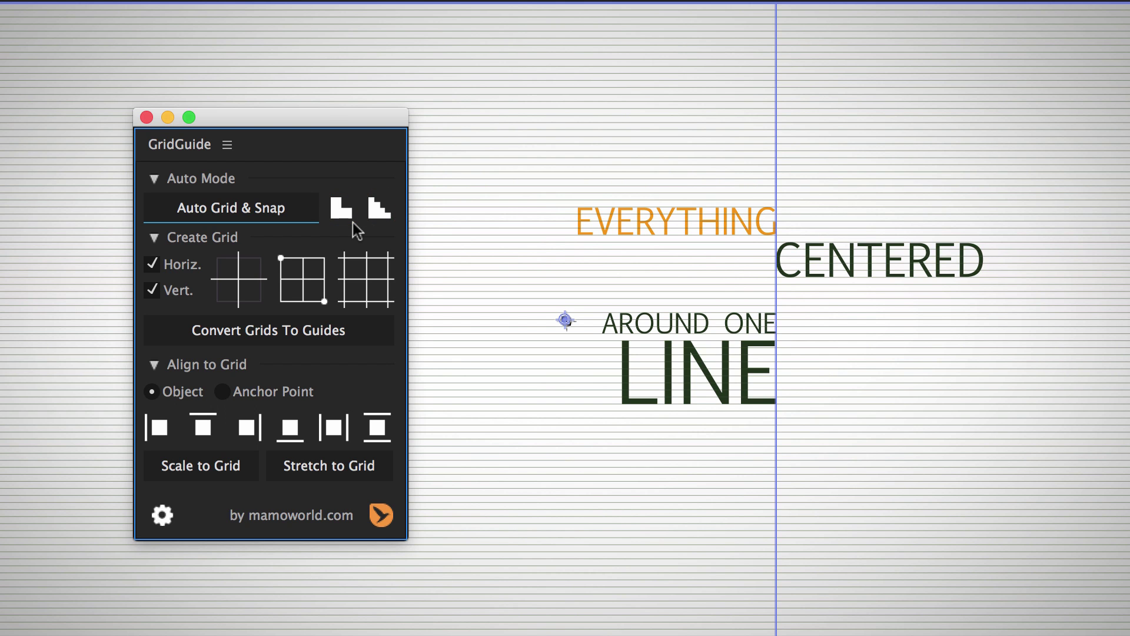
Step: Relayout the centred text with one coarser grid, then three successively finer grids, and zoom in
{"action": "left_click", "coordinate": [341, 207]}
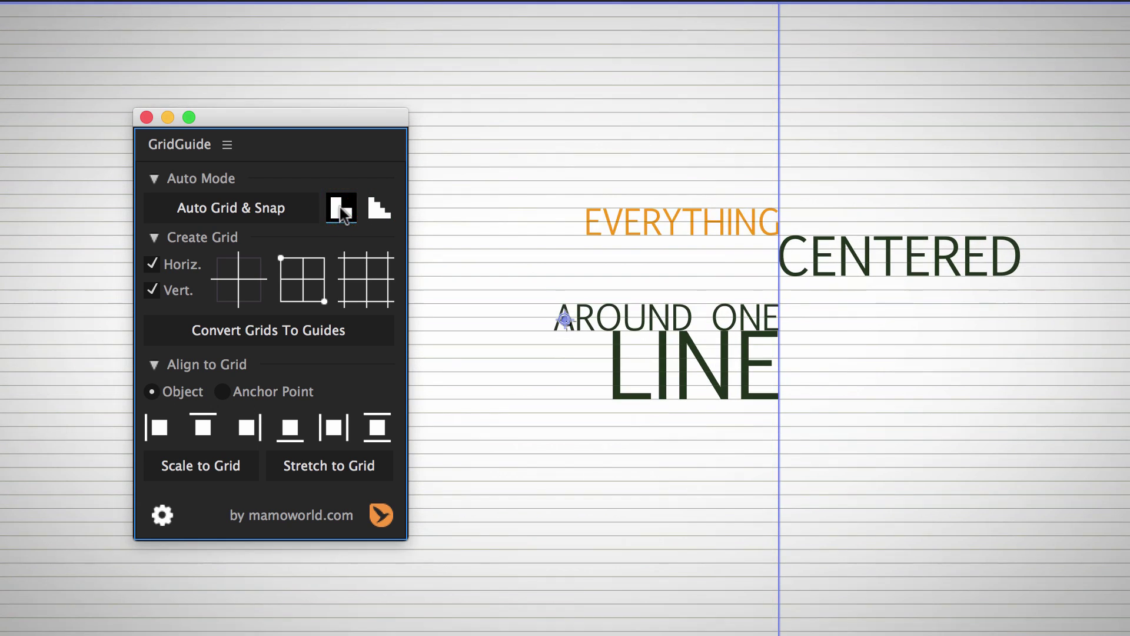
{"action": "left_click", "coordinate": [380, 210]}
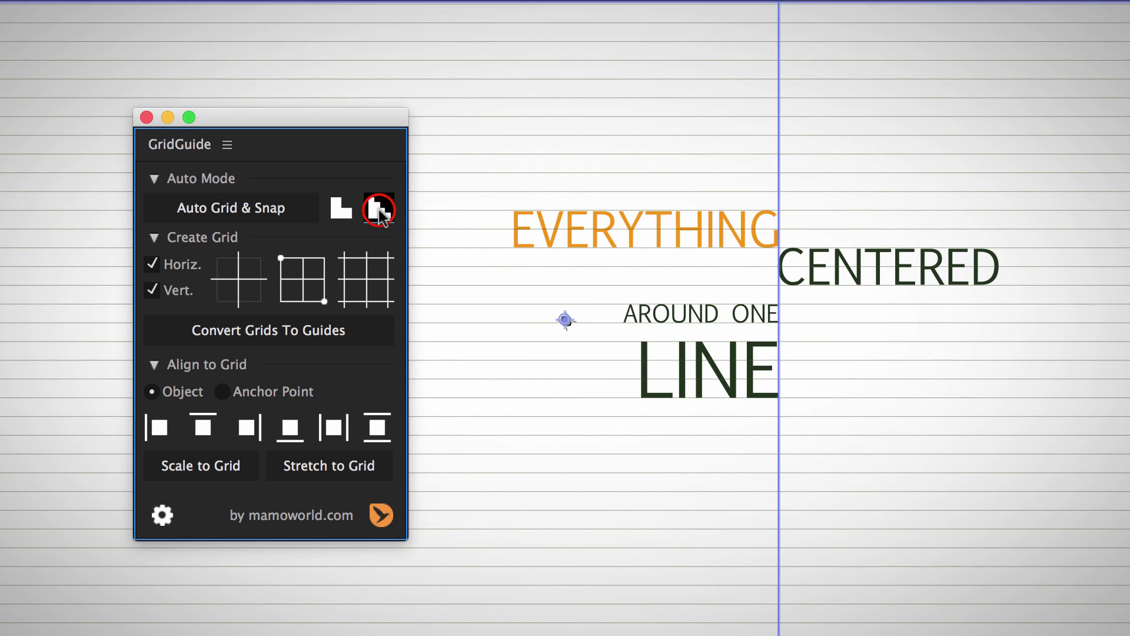
{"action": "left_click", "coordinate": [381, 213]}
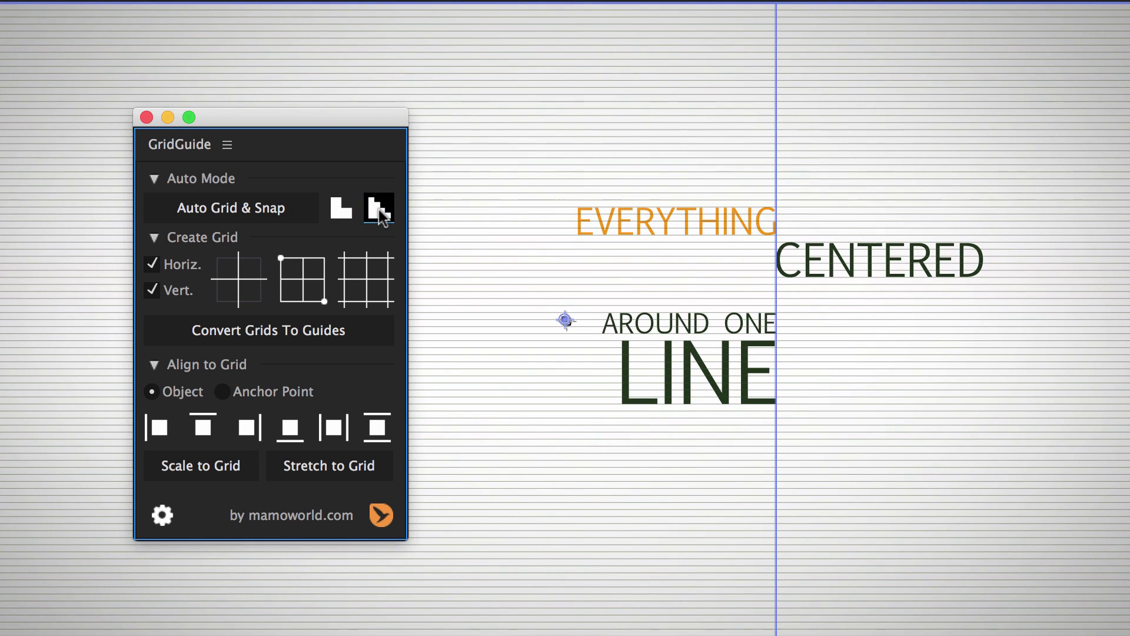
{"action": "left_click", "coordinate": [381, 212]}
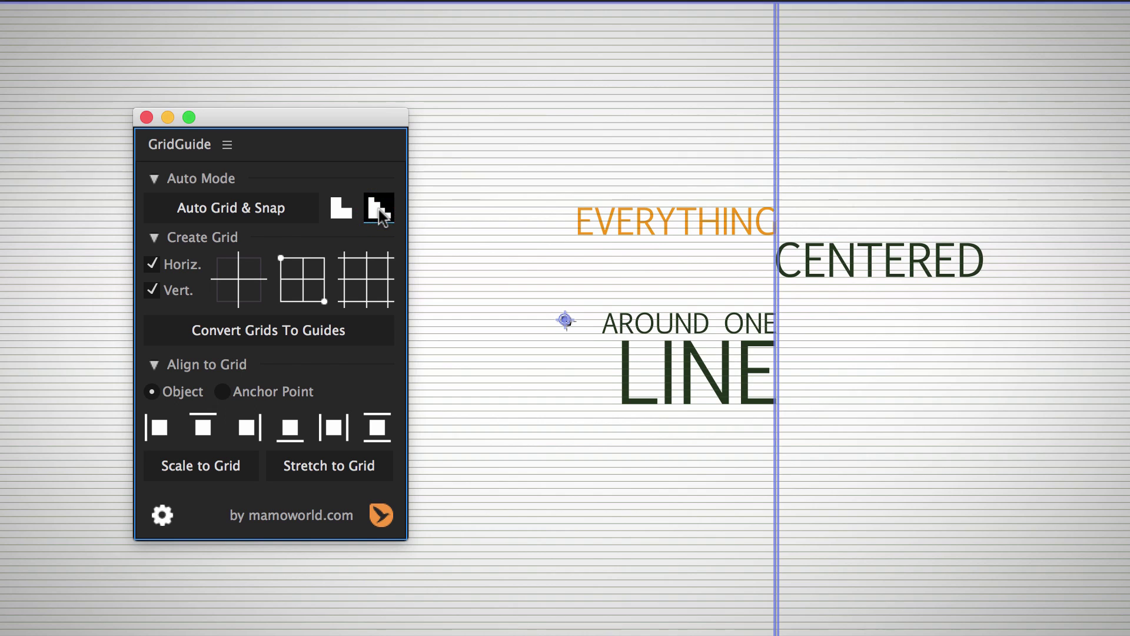
{"action": "key", "text": "period"}
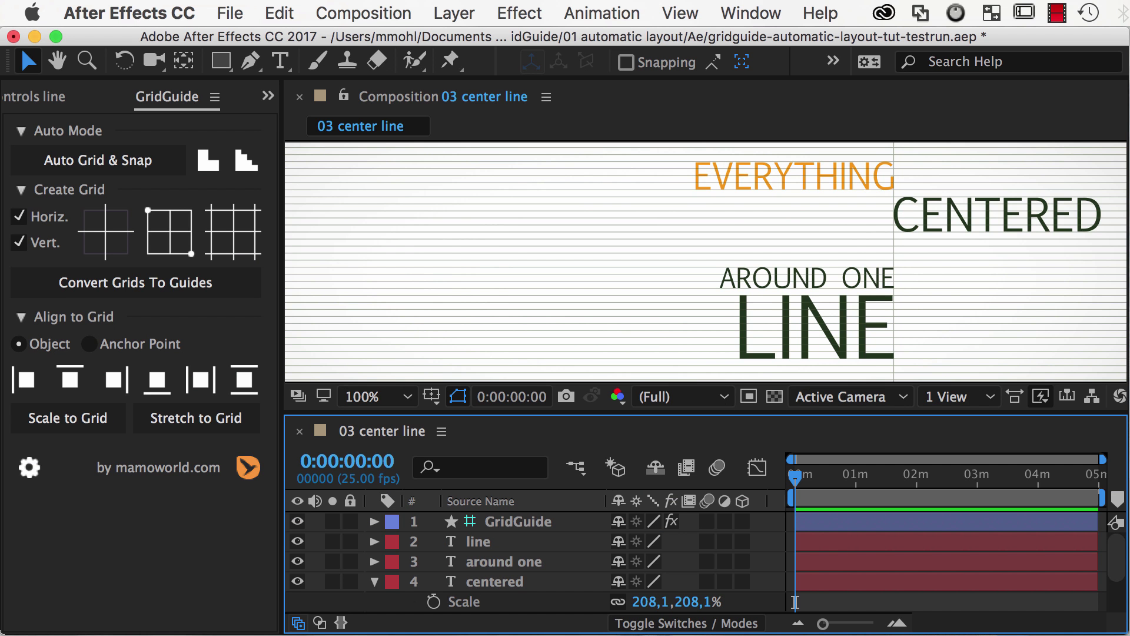
Step: Select the GridGuide grid layer and toggle its visibility off and back on
{"action": "left_click", "coordinate": [533, 523]}
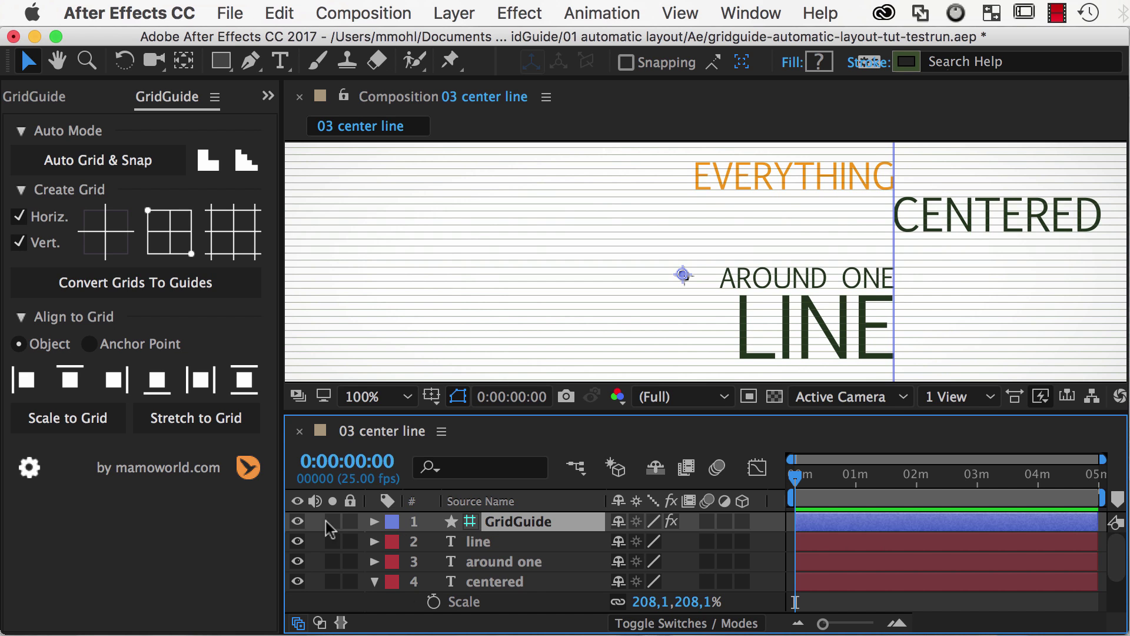
{"action": "left_click", "coordinate": [298, 521]}
{"action": "left_click", "coordinate": [297, 521]}
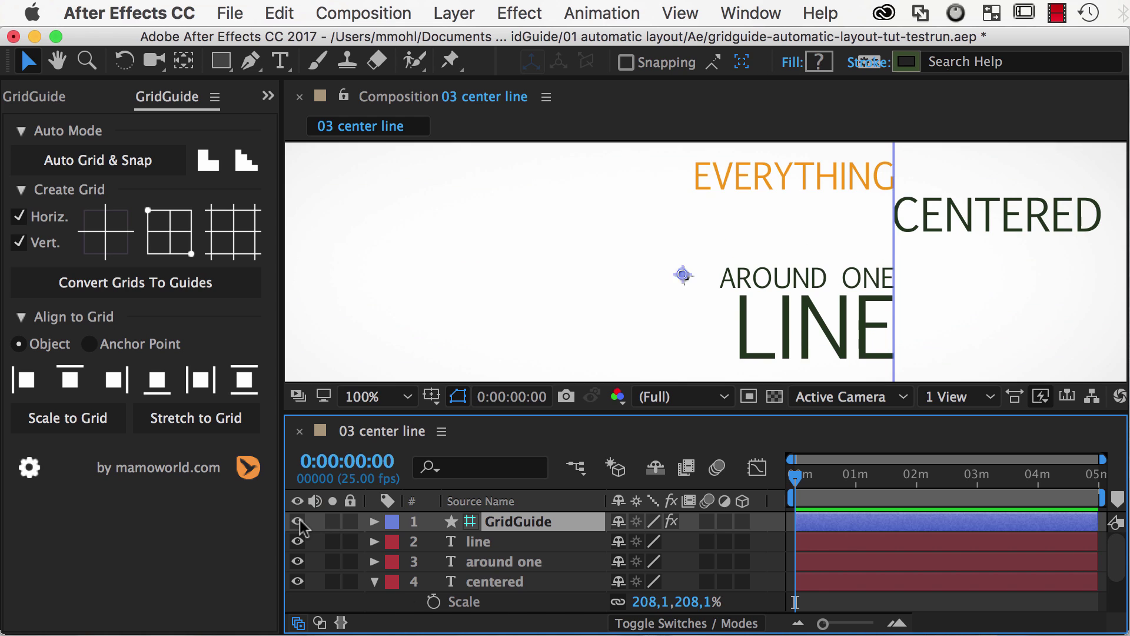
Step: Lower the grid lines' Opacity under Effects > Grid Parameters > Appearance, then view the GridGuide settings
{"action": "left_click", "coordinate": [374, 521]}
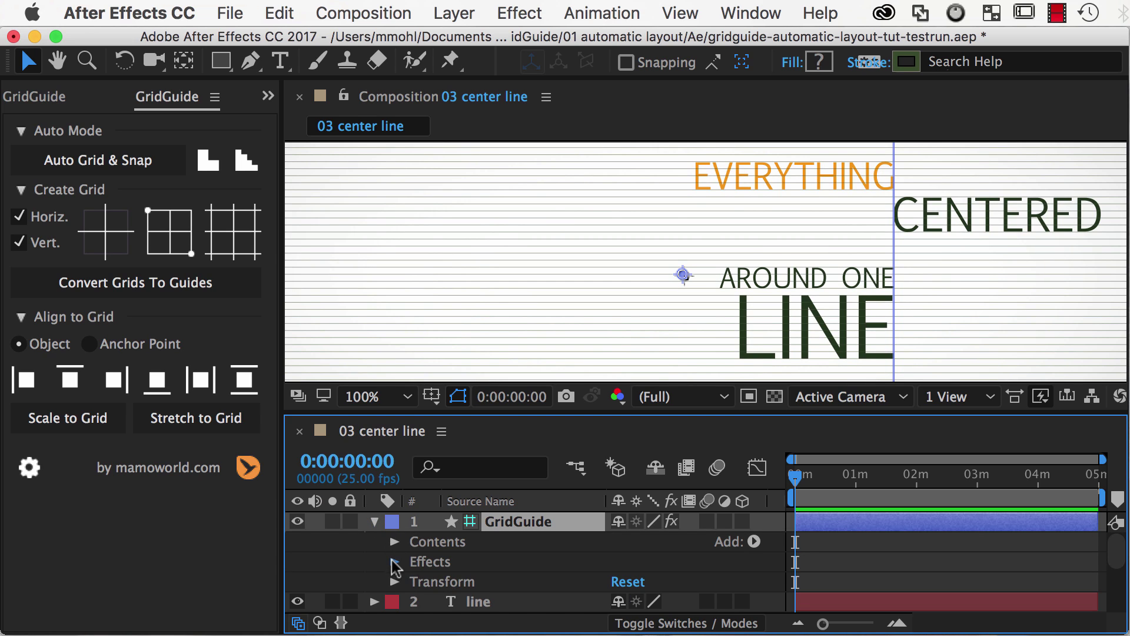
{"action": "left_click", "coordinate": [391, 557]}
{"action": "left_click", "coordinate": [411, 582]}
{"action": "left_click", "coordinate": [435, 601]}
{"action": "scroll", "coordinate": [459, 600], "scroll_direction": "down", "scroll_amount": 3}
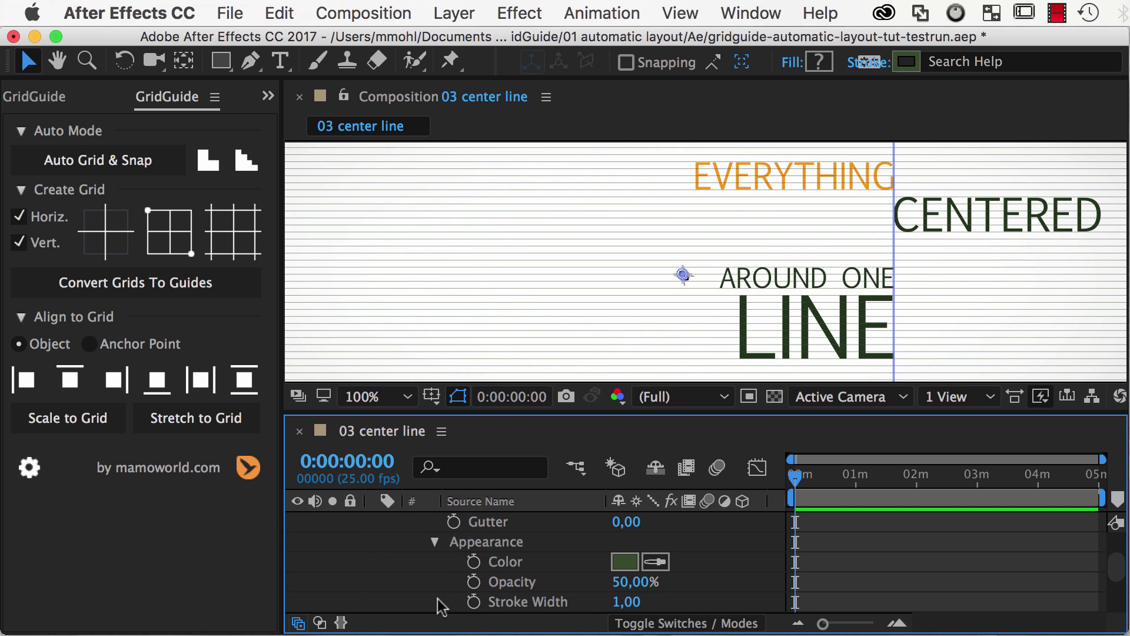
{"action": "mouse_move", "coordinate": [625, 568]}
{"action": "left_mouse_down"}
{"action": "mouse_move", "coordinate": [570, 573]}
{"action": "mouse_move", "coordinate": [618, 573]}
{"action": "left_mouse_up"}
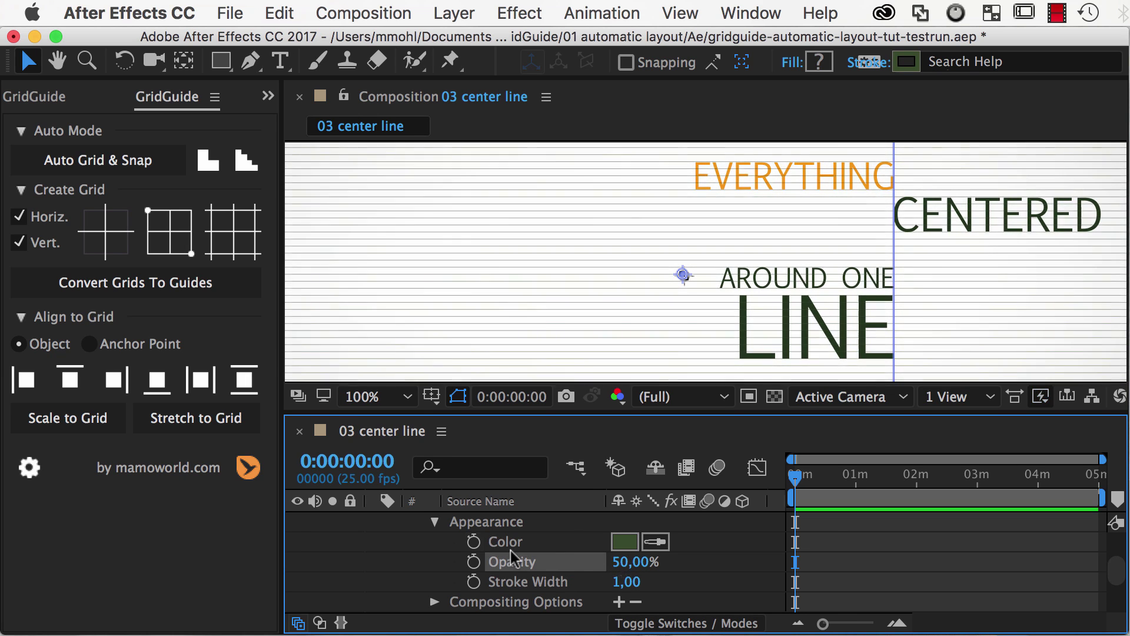
{"action": "left_click", "coordinate": [31, 468]}
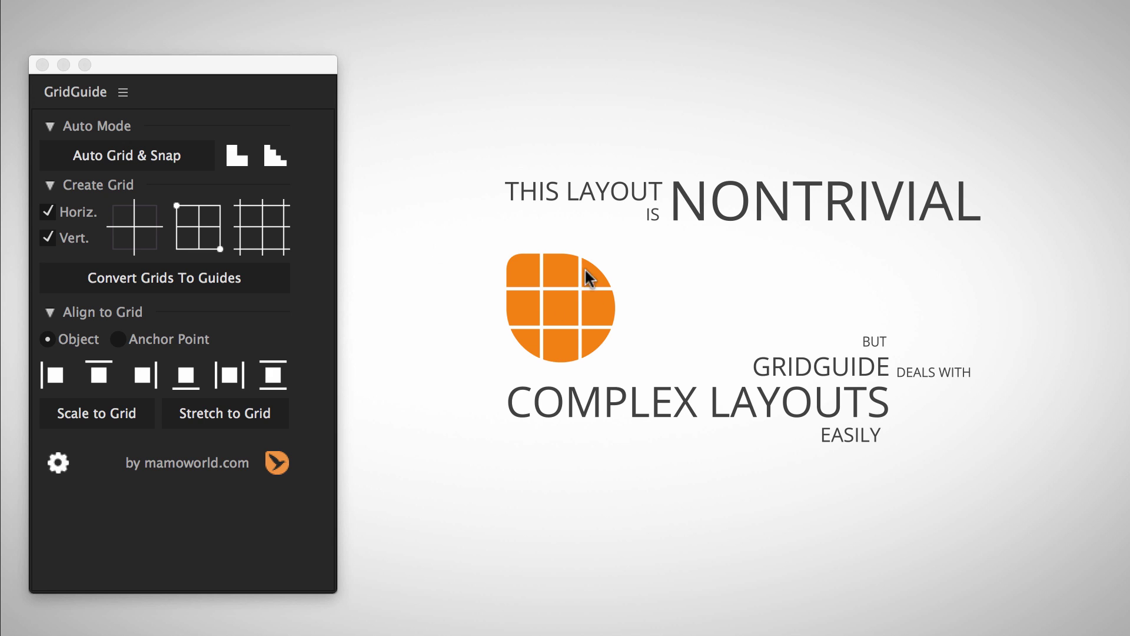
Step: Select every text layer and the orange logo of the NONTRIVIAL layout and auto-snap them to a grid
{"action": "left_click_drag", "start_coordinate": [444, 92], "coordinate": [1087, 523]}
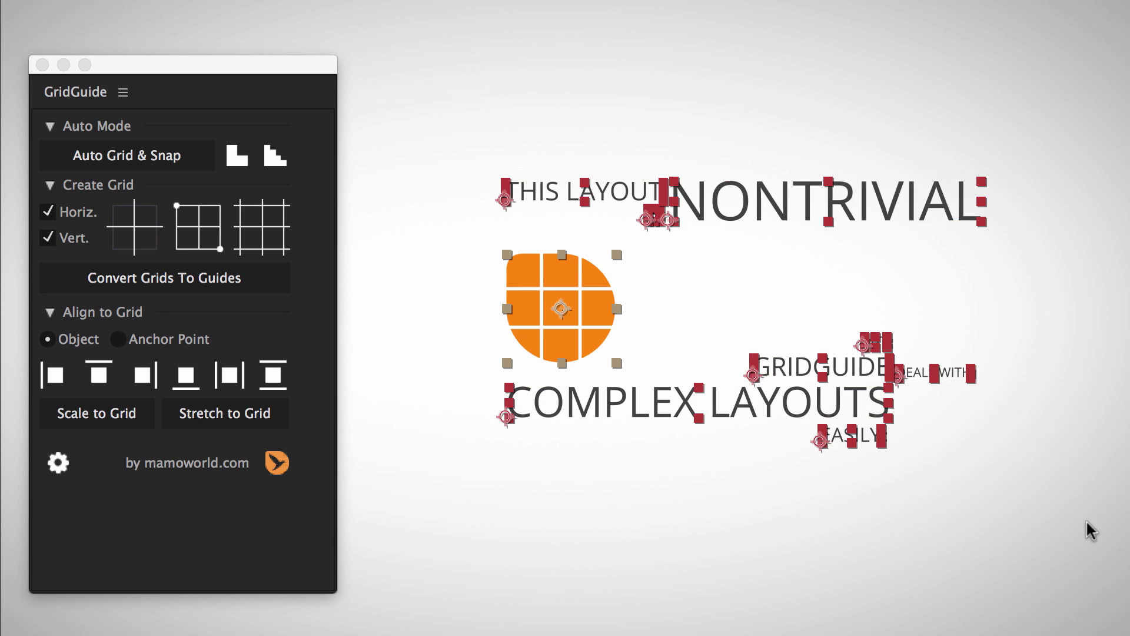
{"action": "left_click", "coordinate": [181, 155]}
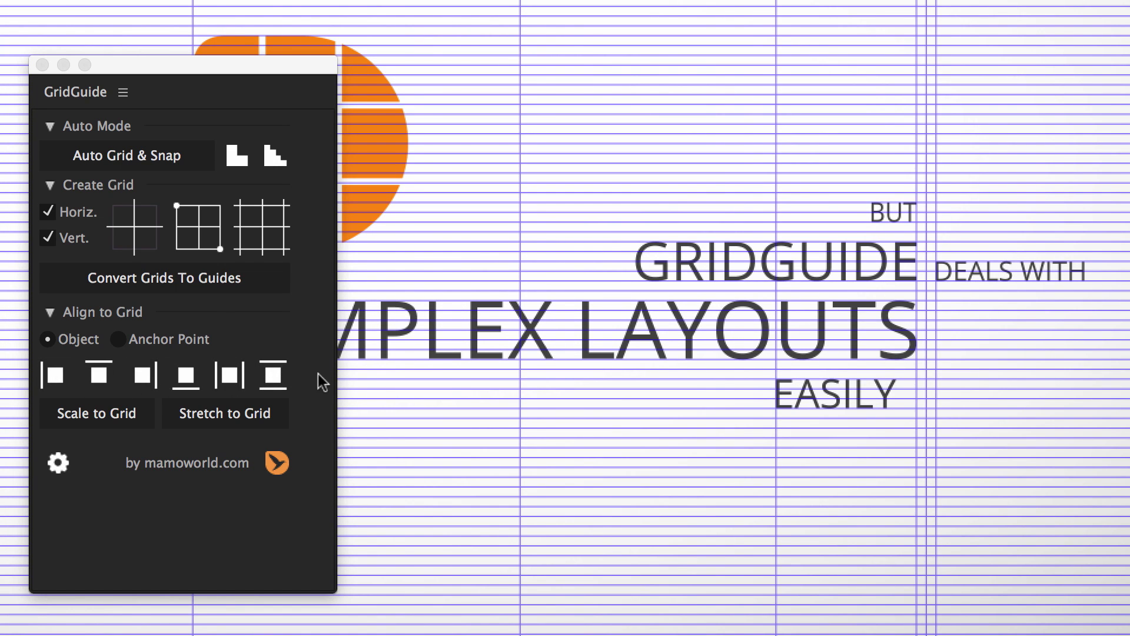
Step: Move EASILY one grid column right, three left, then four right, and drag NONTRIVIAL beside IS
{"action": "left_click", "coordinate": [815, 397]}
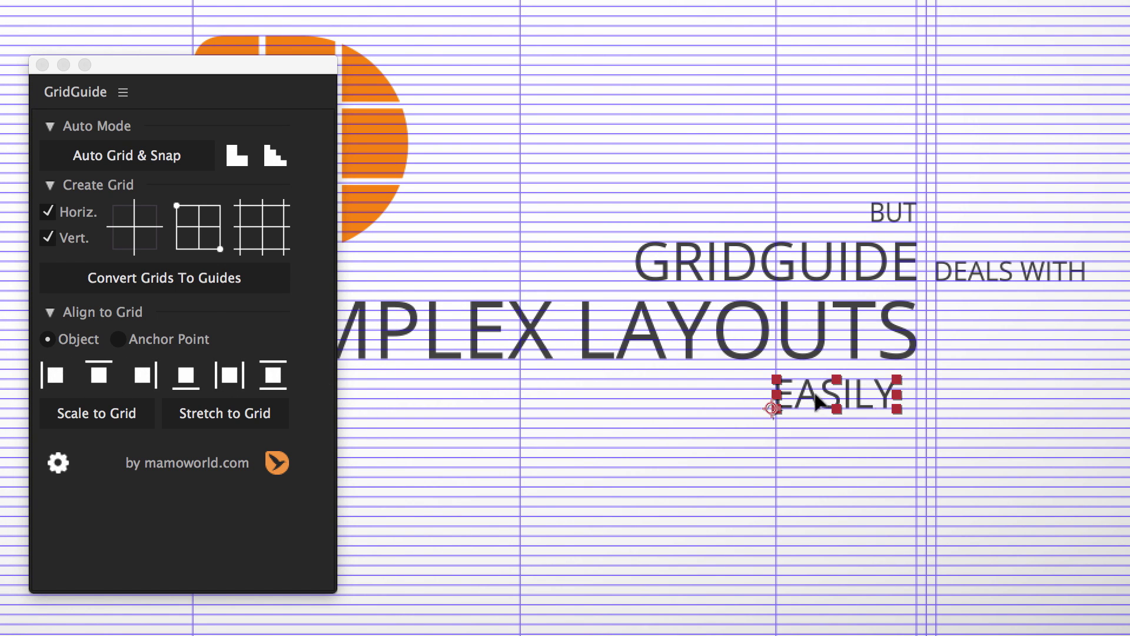
{"action": "left_click", "coordinate": [145, 375]}
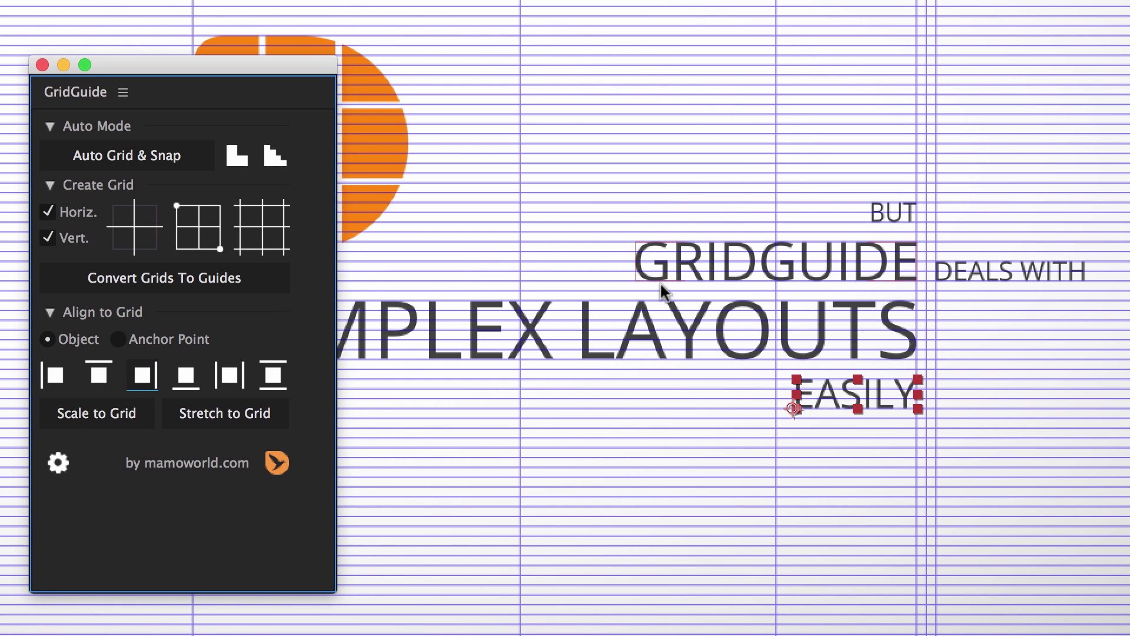
{"action": "left_click", "coordinate": [52, 377]}
{"action": "left_click", "coordinate": [52, 378]}
{"action": "left_click", "coordinate": [52, 378]}
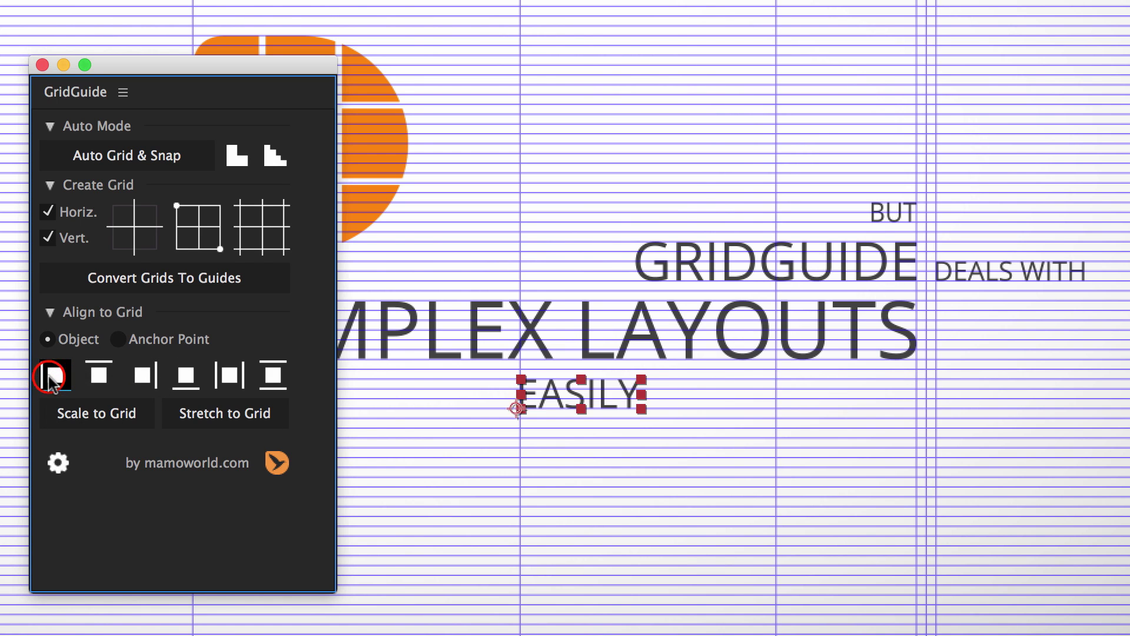
{"action": "left_click", "coordinate": [130, 382]}
{"action": "left_click", "coordinate": [144, 381]}
{"action": "left_click", "coordinate": [144, 382]}
{"action": "left_click", "coordinate": [144, 382]}
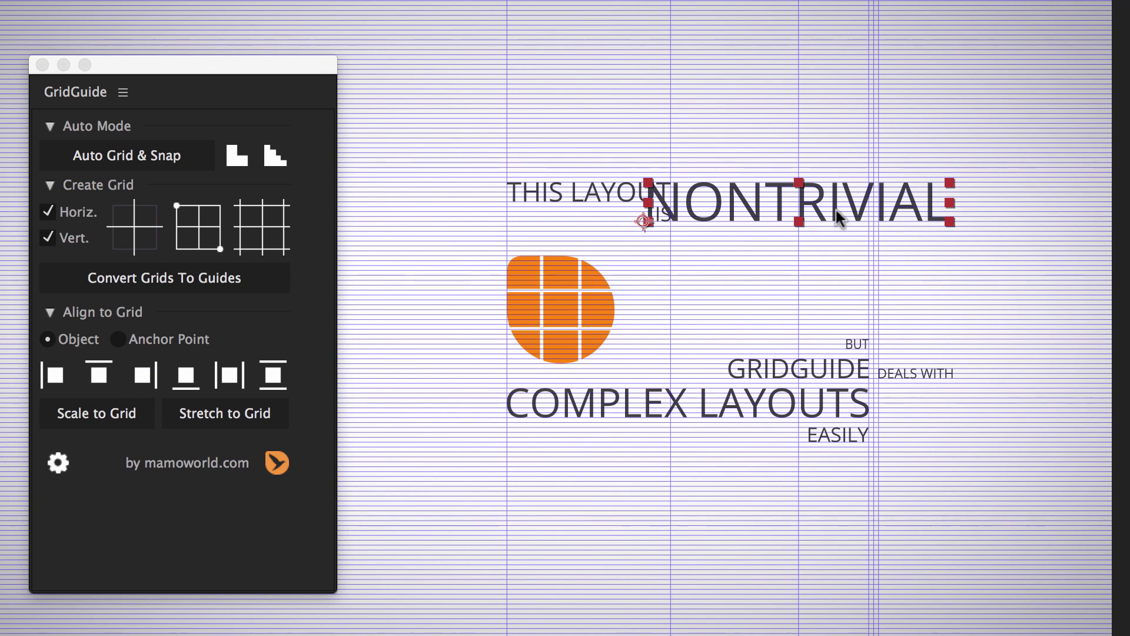
{"action": "left_click_drag", "start_coordinate": [836, 210], "coordinate": [871, 207]}
Step: Zoom in, nudge NONTRIVIAL slightly left, and snap it vertically onto the grid beside IS
{"action": "key", "text": "period"}
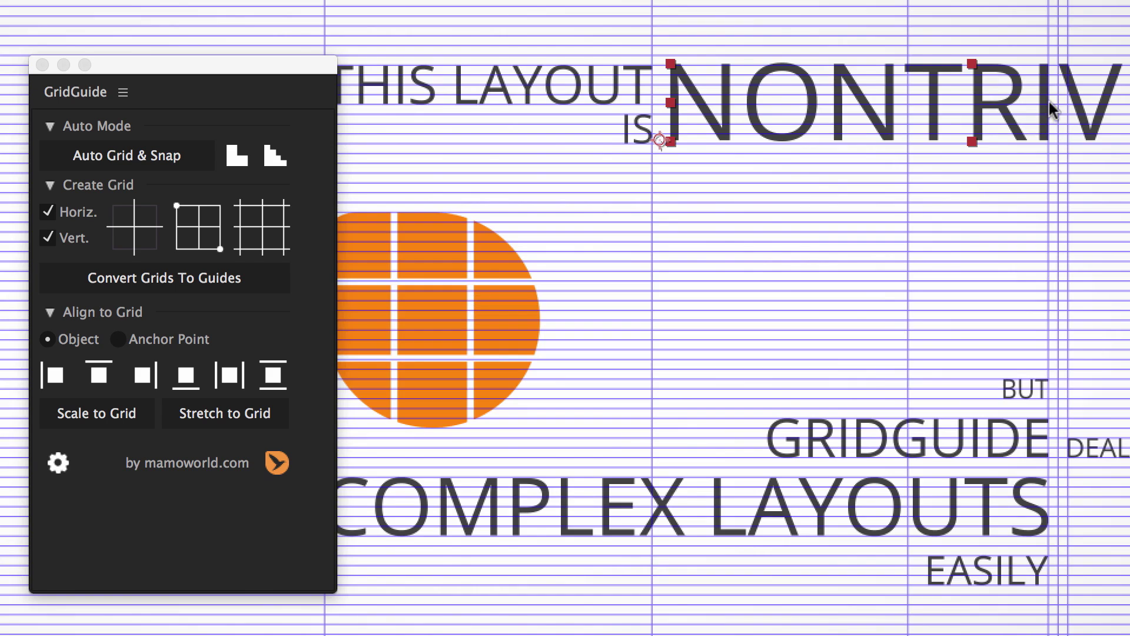
{"action": "mouse_move", "coordinate": [1050, 85]}
{"action": "left_mouse_down"}
{"action": "mouse_move", "coordinate": [1038, 83]}
{"action": "mouse_move", "coordinate": [1053, 92]}
{"action": "left_mouse_up"}
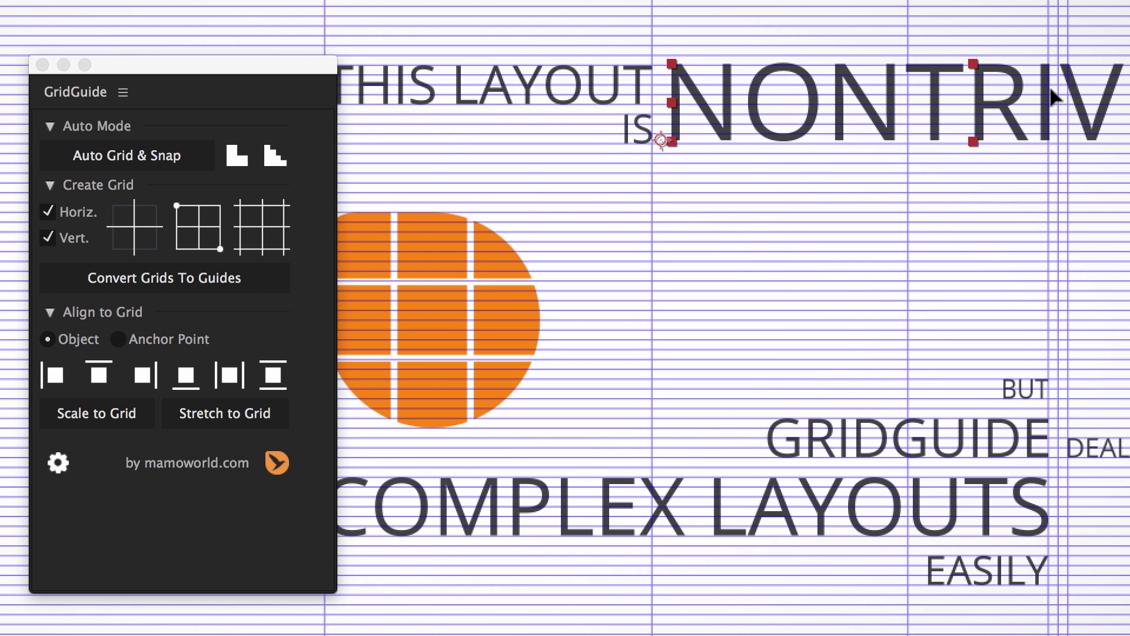
{"action": "left_click_drag", "start_coordinate": [1051, 90], "coordinate": [1050, 89]}
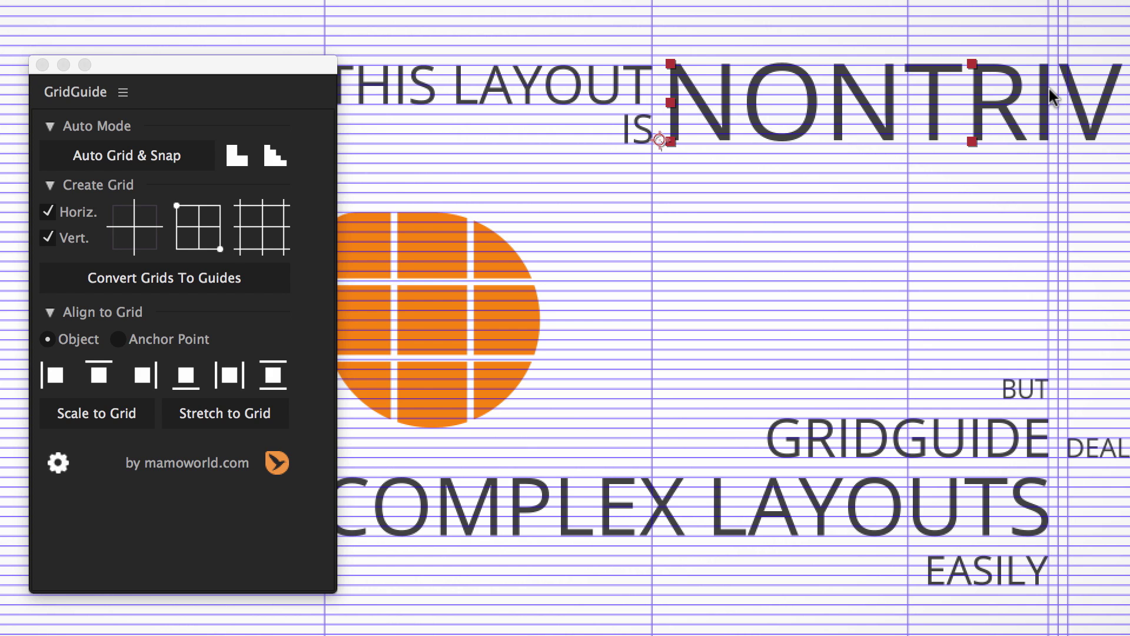
{"action": "left_click", "coordinate": [279, 377]}
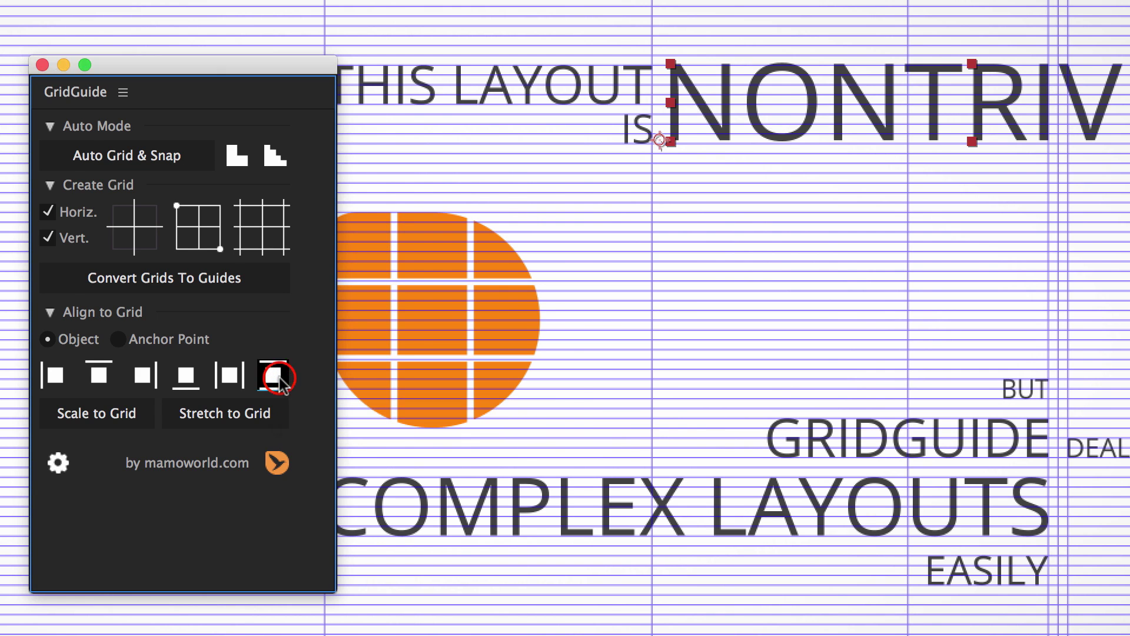